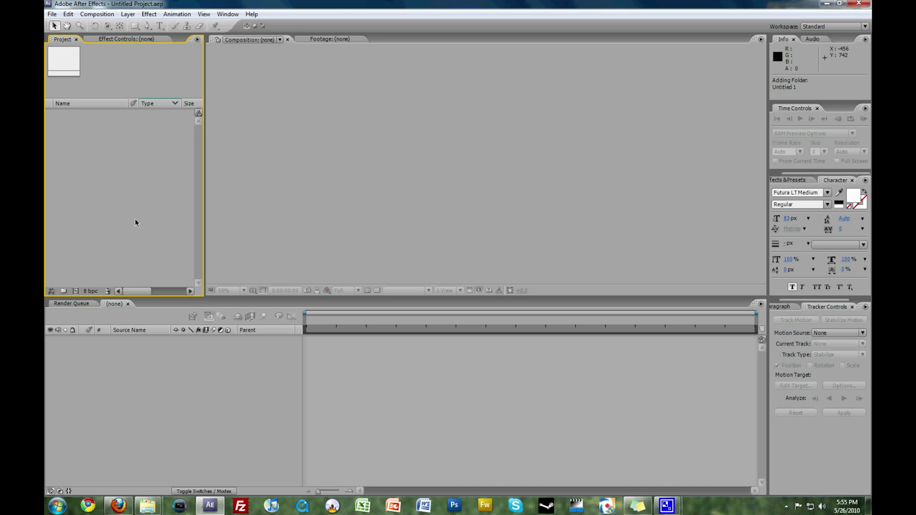
Step: Review the slow-motion tutorial and the Twixtor pricing page in the browser, then return to After Effects
{"action": "left_click", "coordinate": [118, 505]}
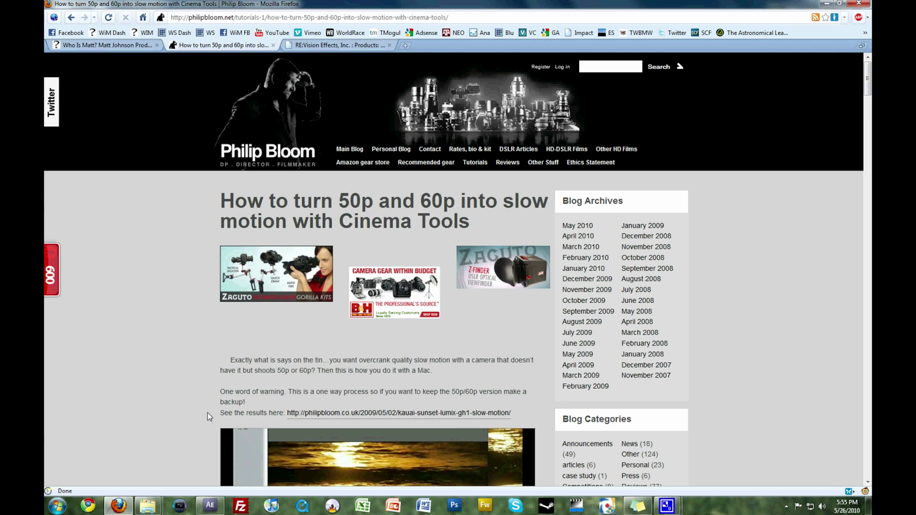
{"action": "scroll", "coordinate": [205, 371], "scroll_direction": "down", "scroll_amount": 5}
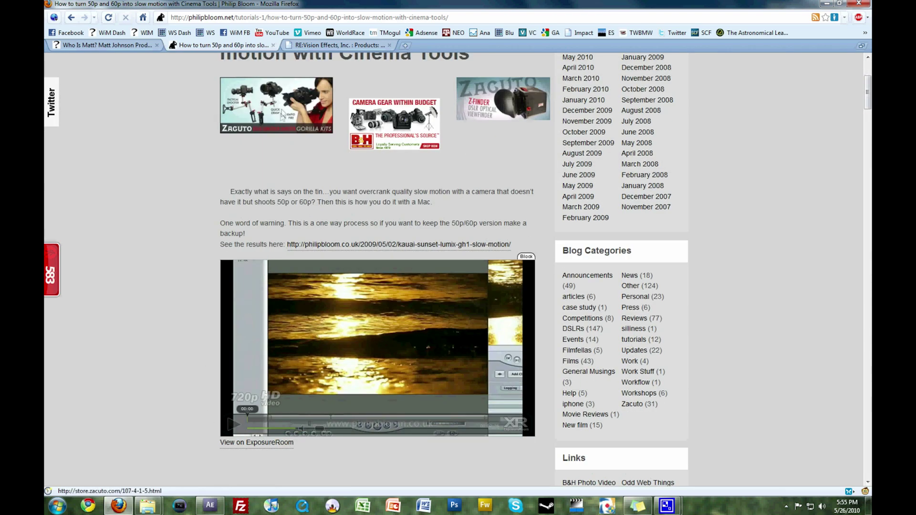
{"action": "left_click", "coordinate": [369, 47]}
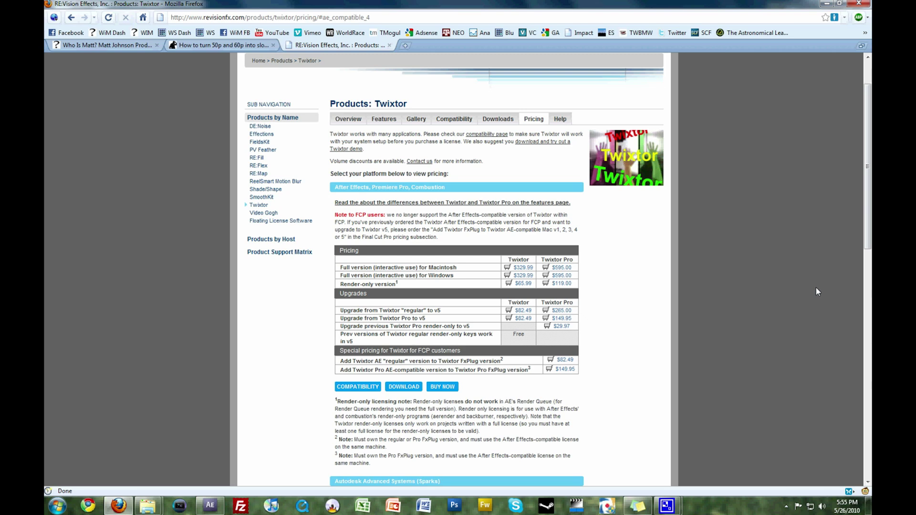
{"action": "left_click", "coordinate": [120, 504]}
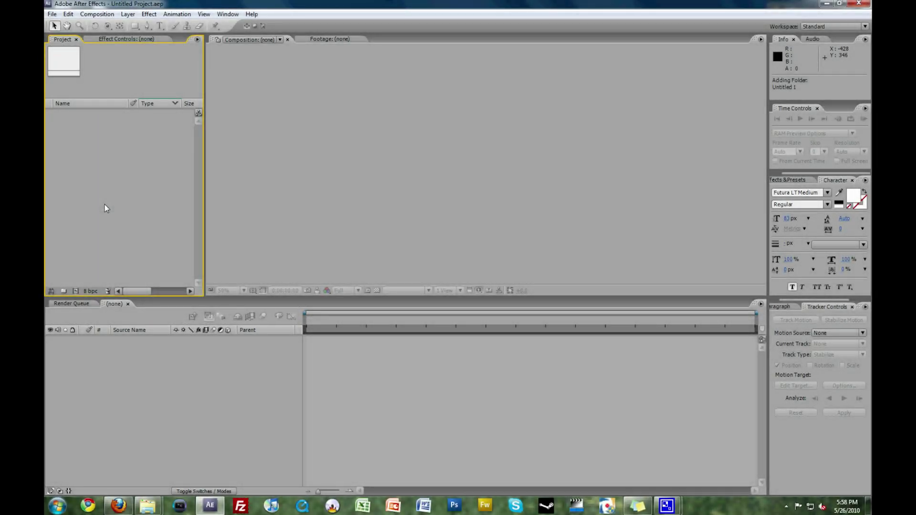
Step: Drag all fourteen MVI clips from the Raw folder into the Project panel and select MVI_0002.MOV
{"action": "key", "text": "alt+Tab"}
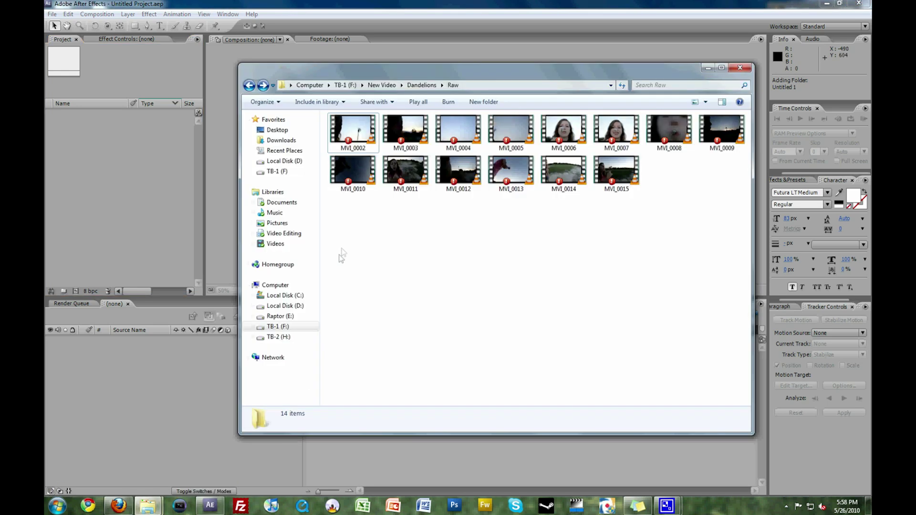
{"action": "left_click_drag", "start_coordinate": [341, 248], "coordinate": [714, 135]}
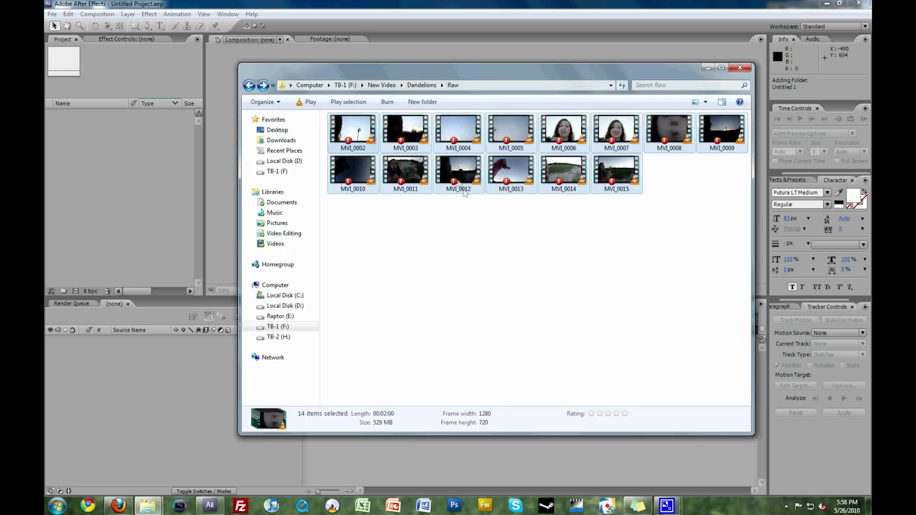
{"action": "left_click_drag", "start_coordinate": [356, 131], "coordinate": [125, 161]}
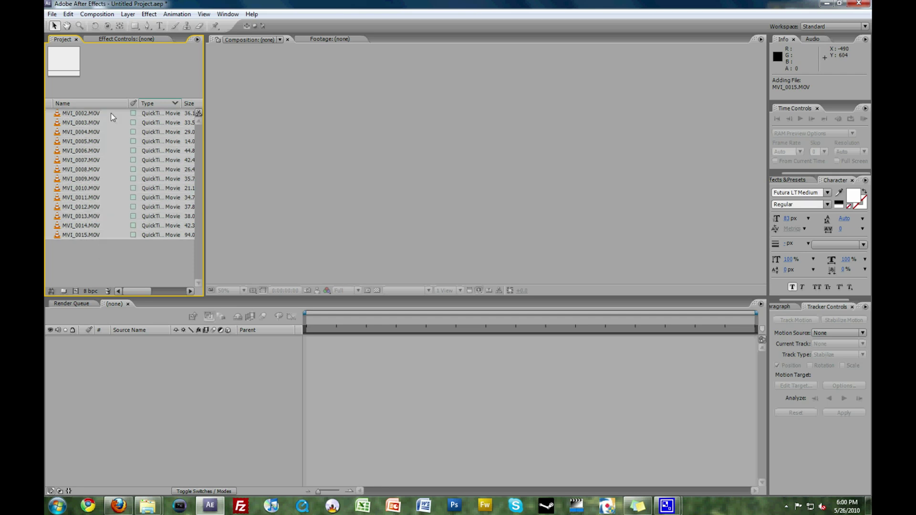
{"action": "left_click", "coordinate": [111, 113]}
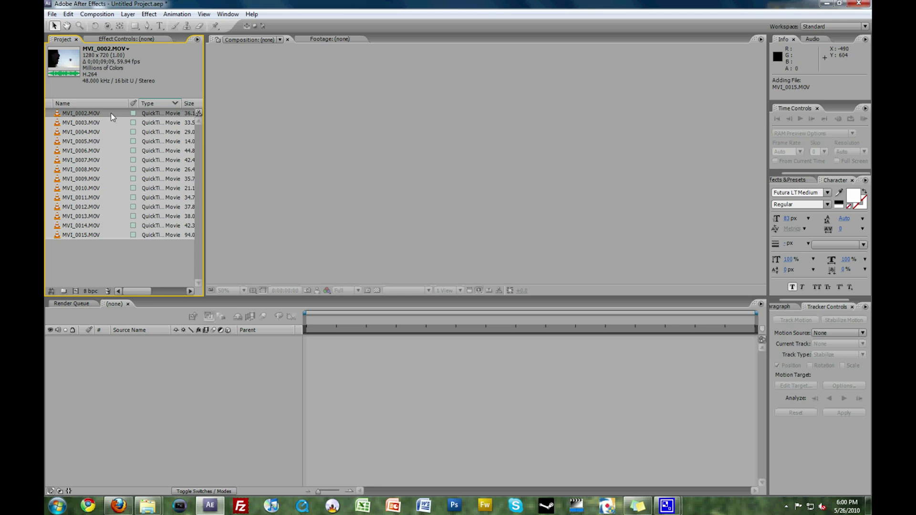
Step: Conform MVI_0002.MOV from 59.94 to 23.976 fps in Interpret Footage > Main
{"action": "right_click", "coordinate": [111, 113]}
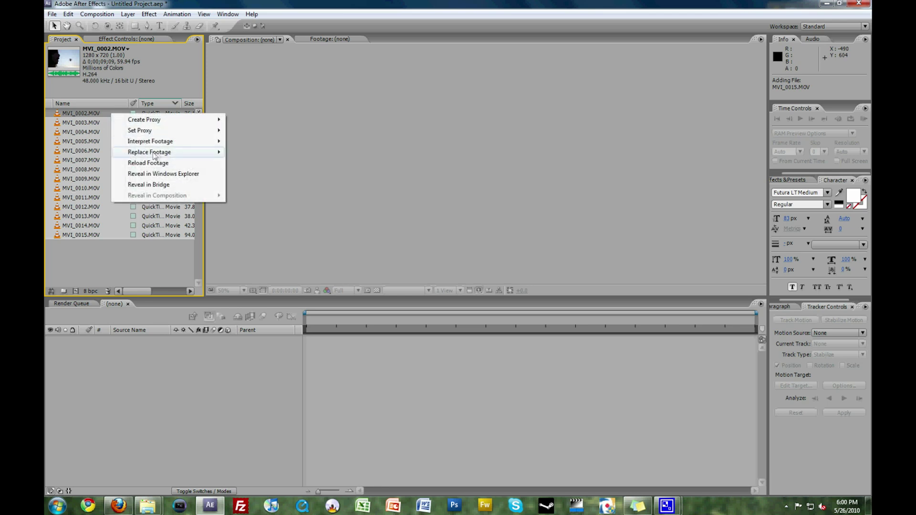
{"action": "mouse_move", "coordinate": [193, 149]}
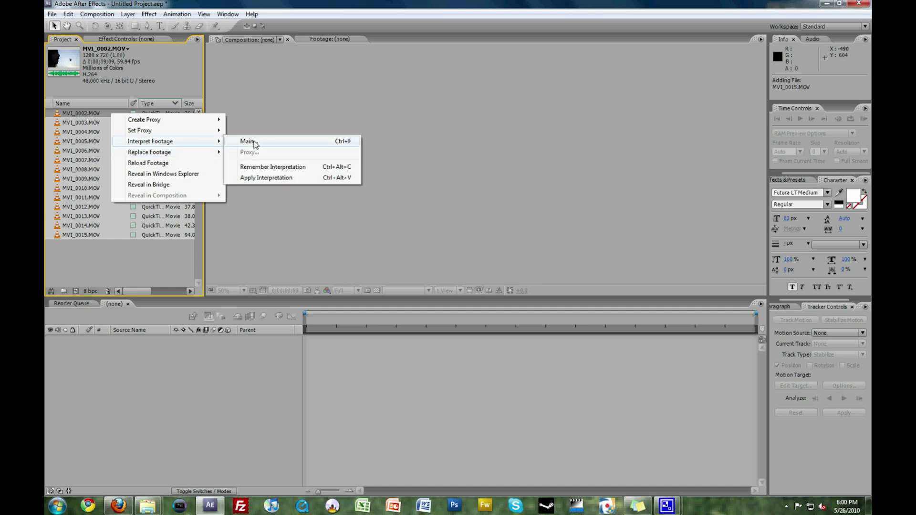
{"action": "left_click", "coordinate": [255, 143]}
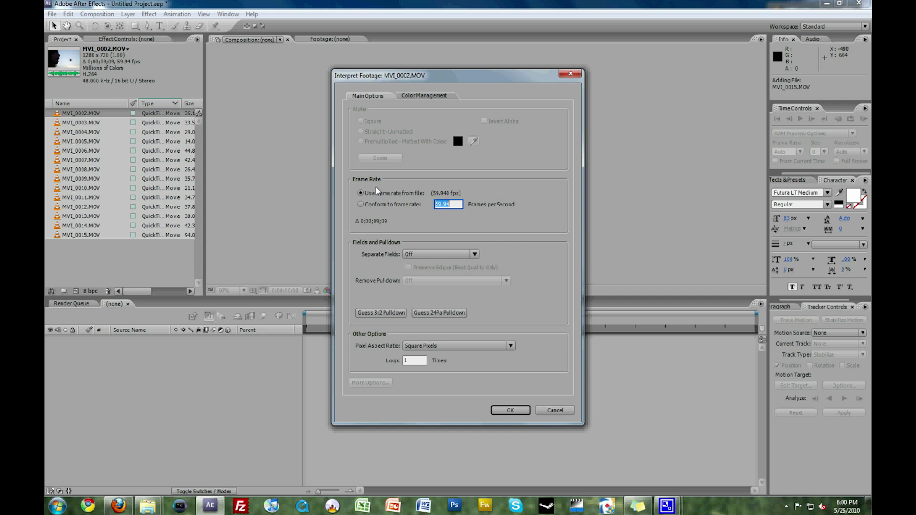
{"action": "left_click", "coordinate": [361, 208]}
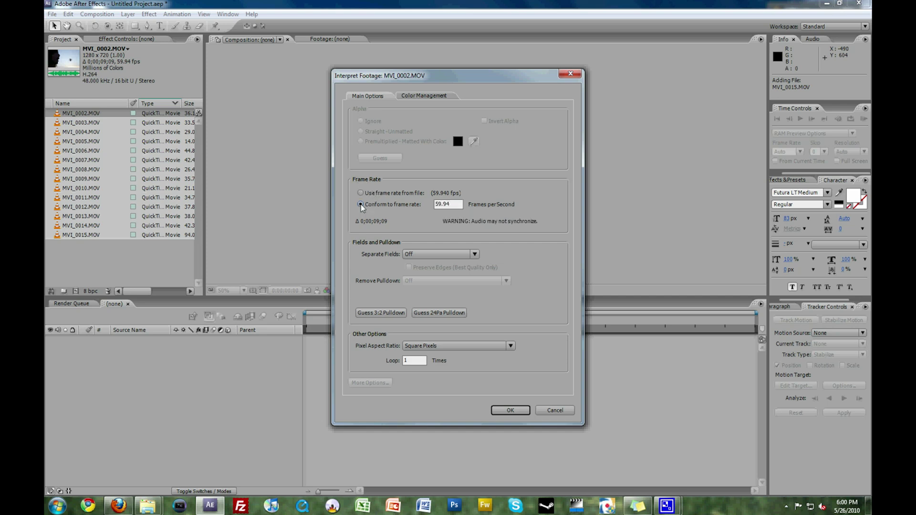
{"action": "double_click", "coordinate": [456, 208]}
{"action": "type", "text": "23.976"}
{"action": "left_click", "coordinate": [501, 412]}
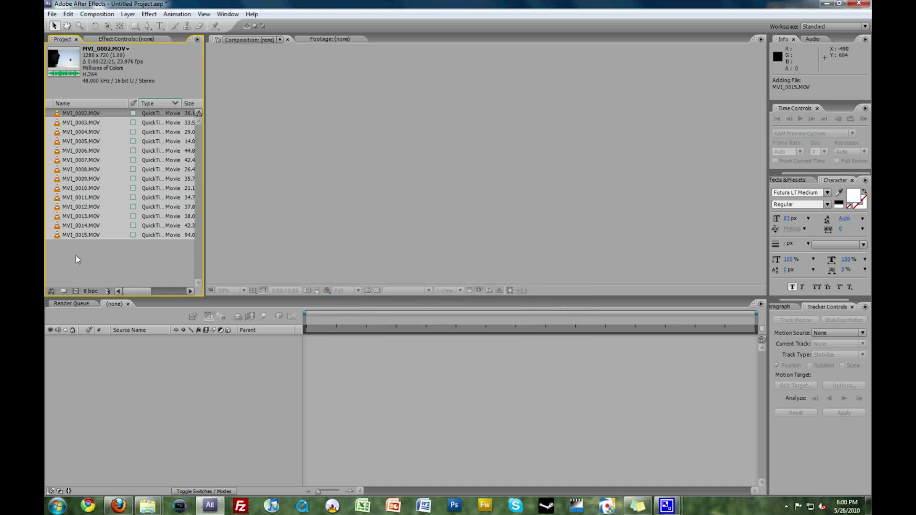
Step: Recheck that MVI_0002.MOV keeps 23.976 fps, then bring up the options for MVI_0003.MOV
{"action": "right_click", "coordinate": [107, 114]}
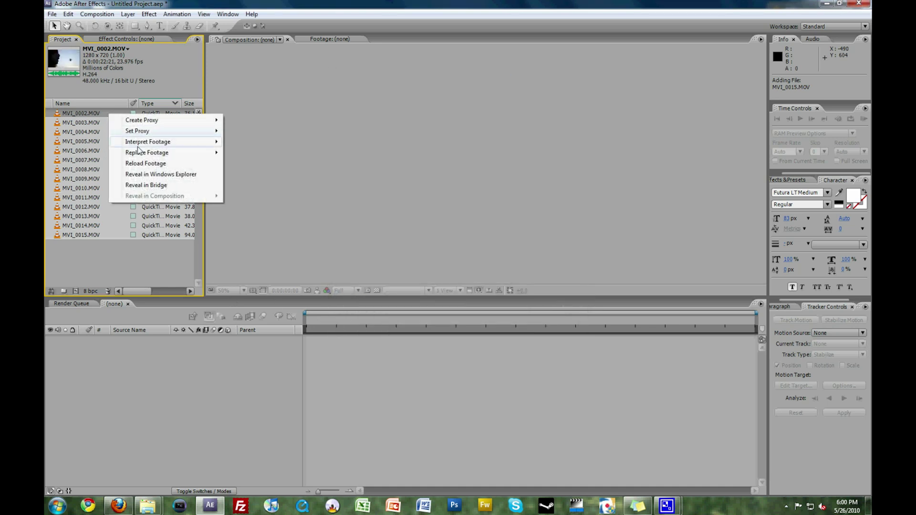
{"action": "mouse_move", "coordinate": [148, 142]}
{"action": "left_click", "coordinate": [233, 143]}
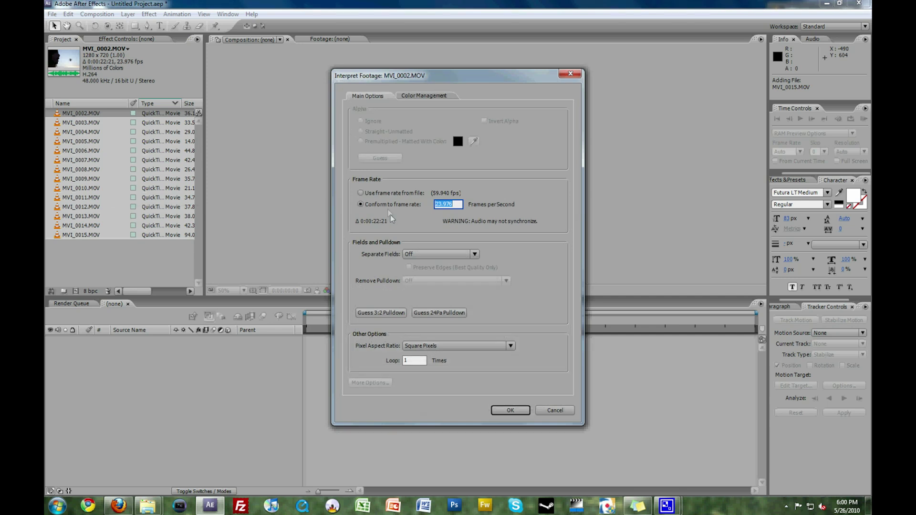
{"action": "left_click", "coordinate": [500, 411]}
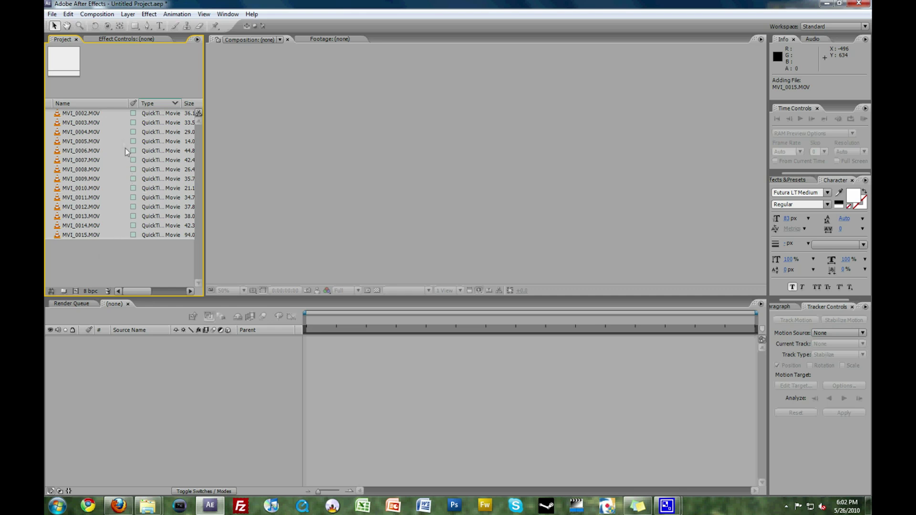
{"action": "left_click", "coordinate": [113, 122]}
{"action": "right_click", "coordinate": [114, 122]}
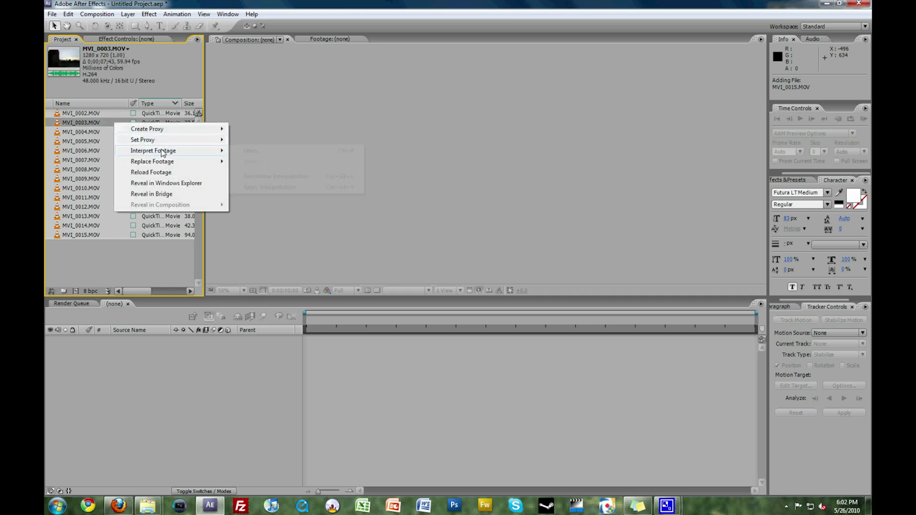
Step: Remember MVI_0002.MOV's 23.976 fps interpretation, then marquee-select the remaining clips below it
{"action": "mouse_move", "coordinate": [192, 154]}
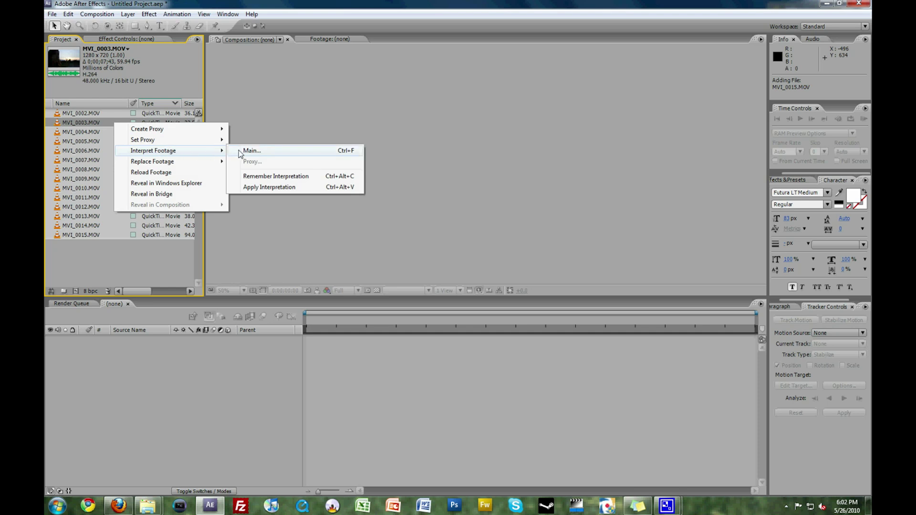
{"action": "left_click", "coordinate": [139, 261]}
{"action": "left_click", "coordinate": [110, 114]}
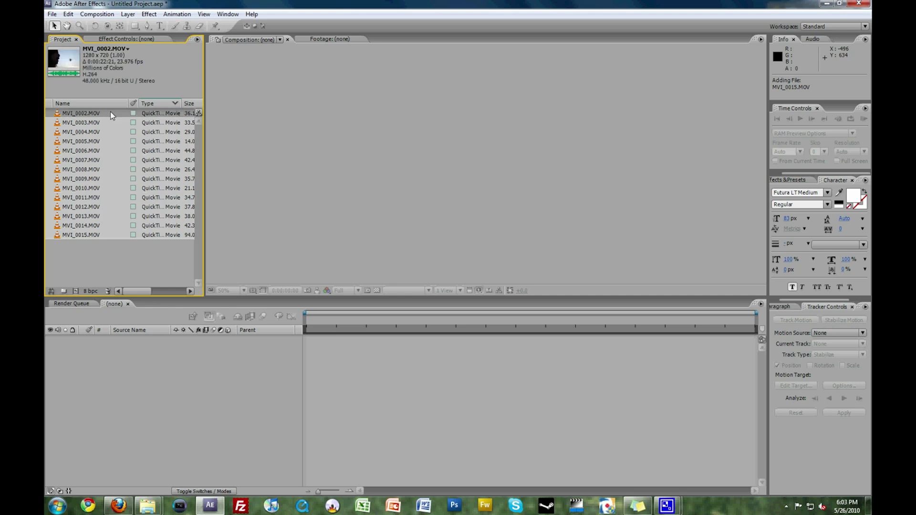
{"action": "right_click", "coordinate": [111, 114]}
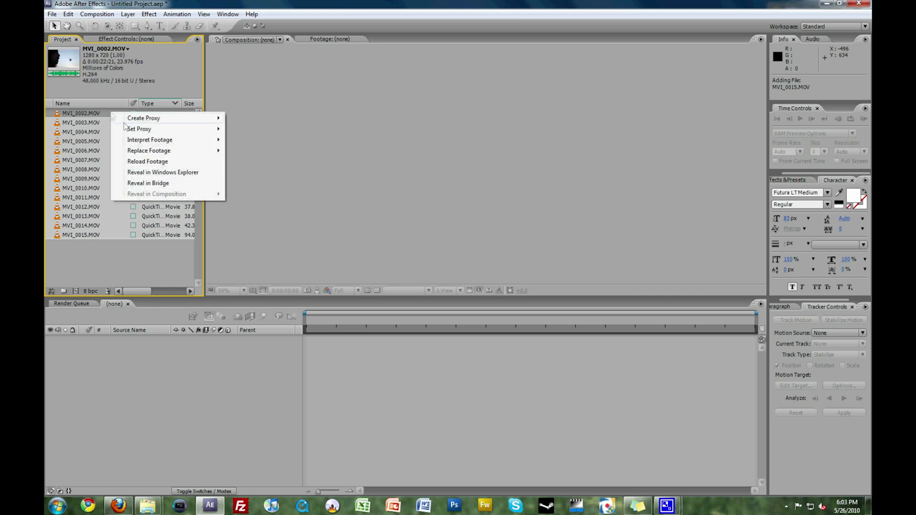
{"action": "mouse_move", "coordinate": [164, 142]}
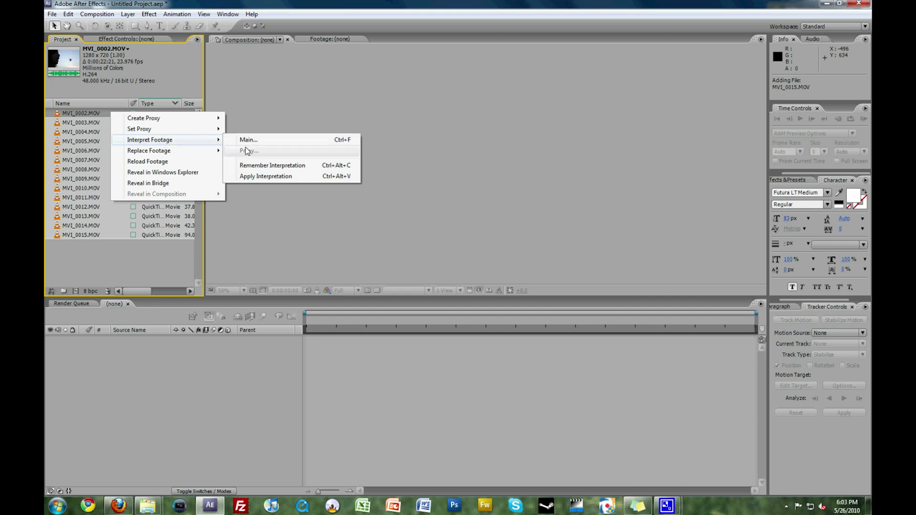
{"action": "left_click", "coordinate": [256, 166]}
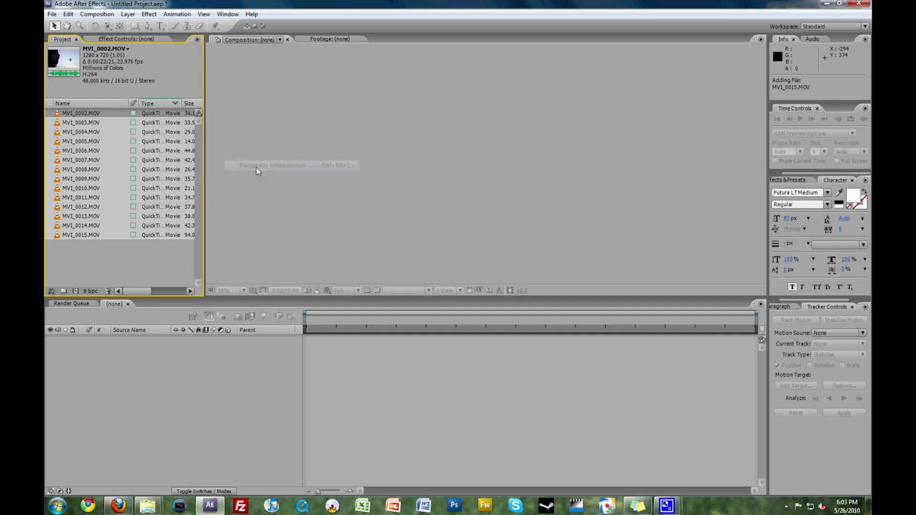
{"action": "left_click_drag", "start_coordinate": [106, 257], "coordinate": [110, 127]}
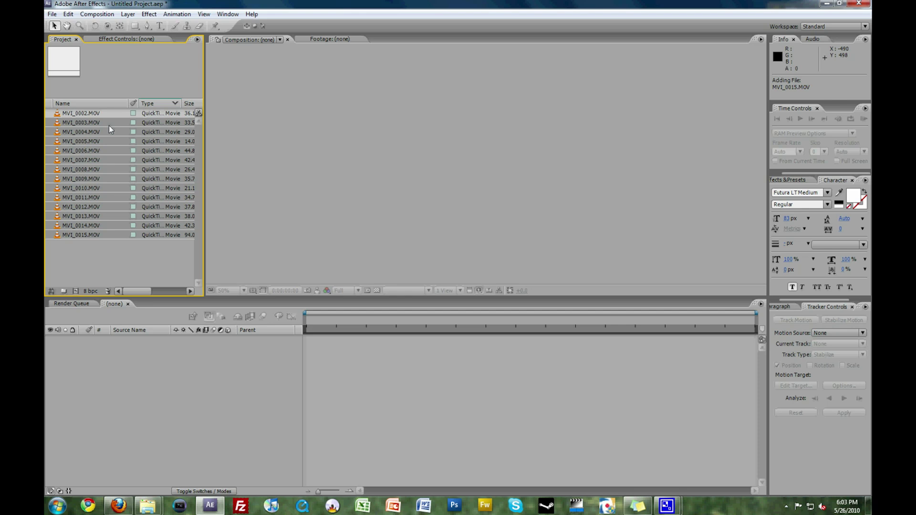
Step: Apply the remembered 23.976 fps interpretation to the selected clips
{"action": "right_click", "coordinate": [109, 125]}
{"action": "mouse_move", "coordinate": [157, 158]}
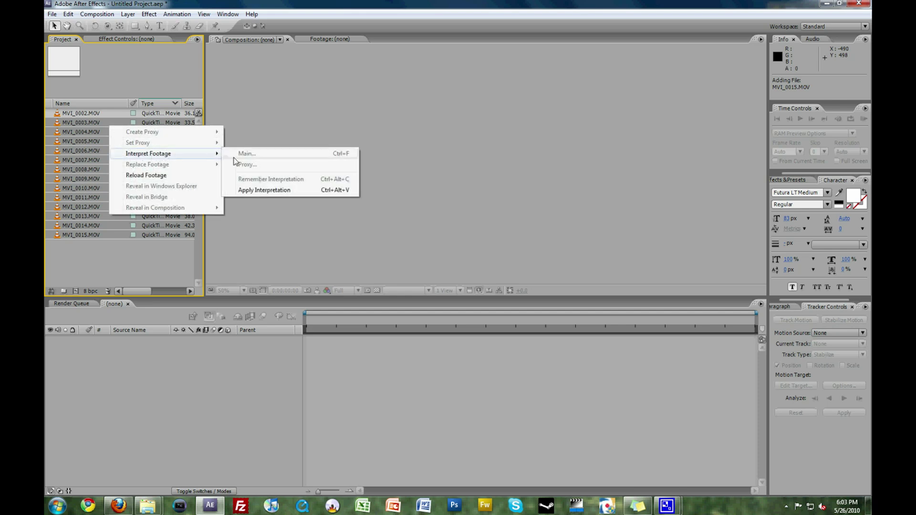
{"action": "left_click", "coordinate": [258, 190]}
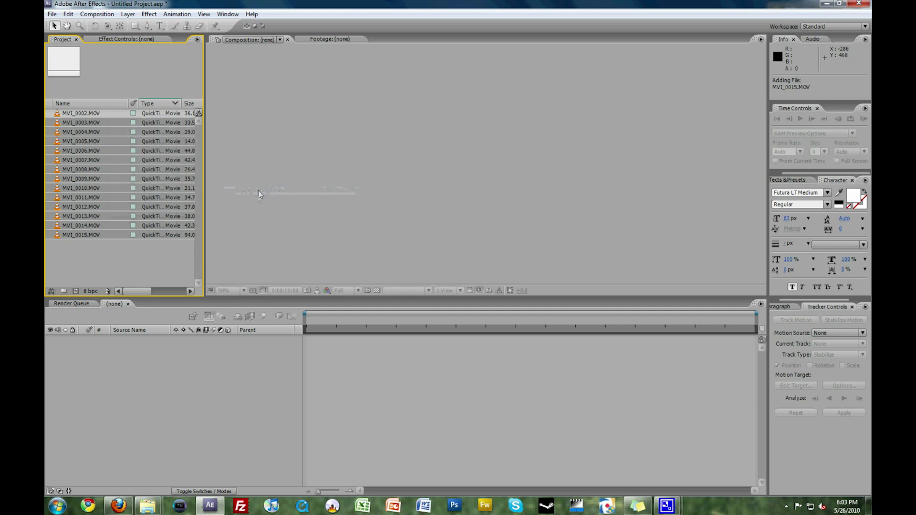
Step: Verify in Interpret Footage > Main that MVI_0010.MOV now conforms to 23.976 fps
{"action": "left_click", "coordinate": [81, 188]}
{"action": "right_click", "coordinate": [98, 188]}
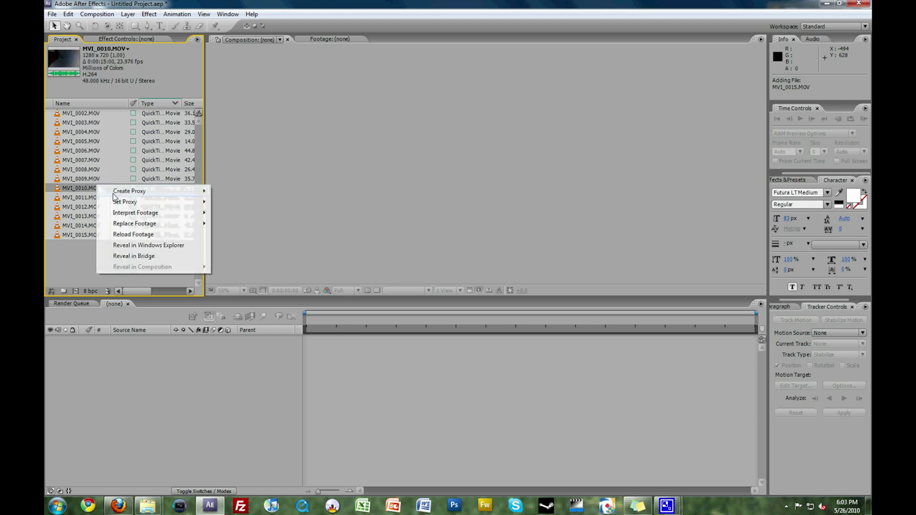
{"action": "mouse_move", "coordinate": [163, 213]}
{"action": "left_click", "coordinate": [236, 214]}
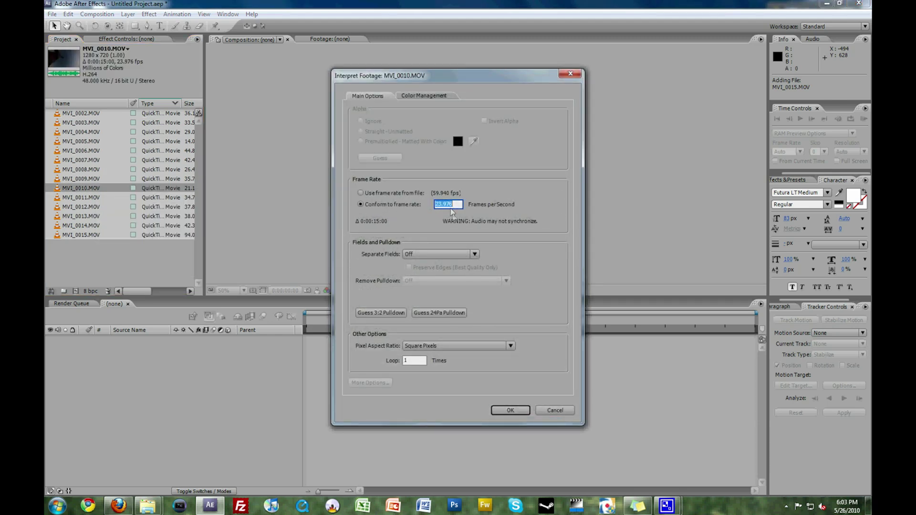
{"action": "left_click", "coordinate": [509, 411]}
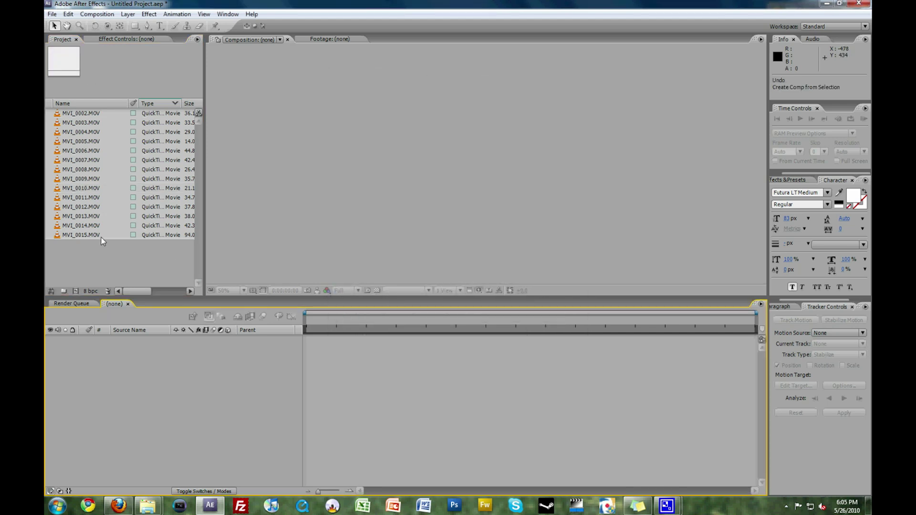
{"action": "key", "text": "ctrl+shift+z"}
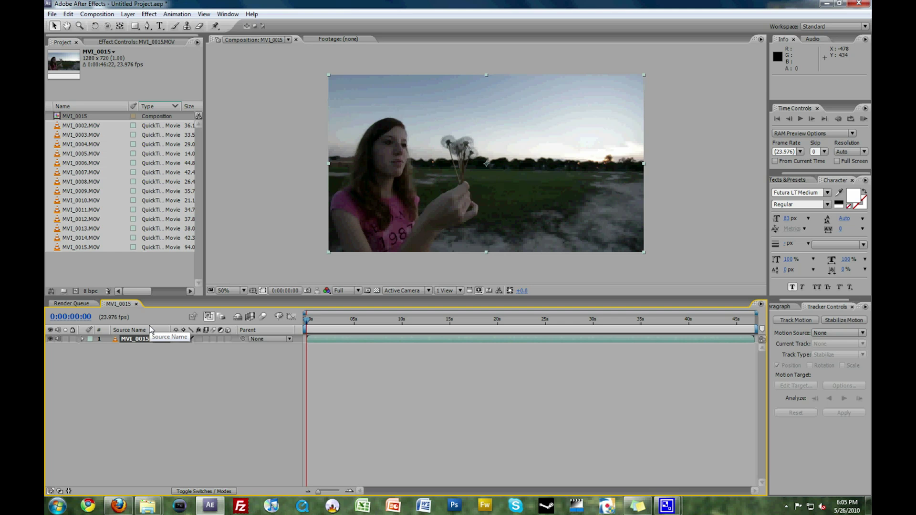
{"action": "left_click", "coordinate": [68, 14]}
{"action": "left_click", "coordinate": [95, 22]}
{"action": "left_click_drag", "start_coordinate": [122, 270], "coordinate": [95, 115]}
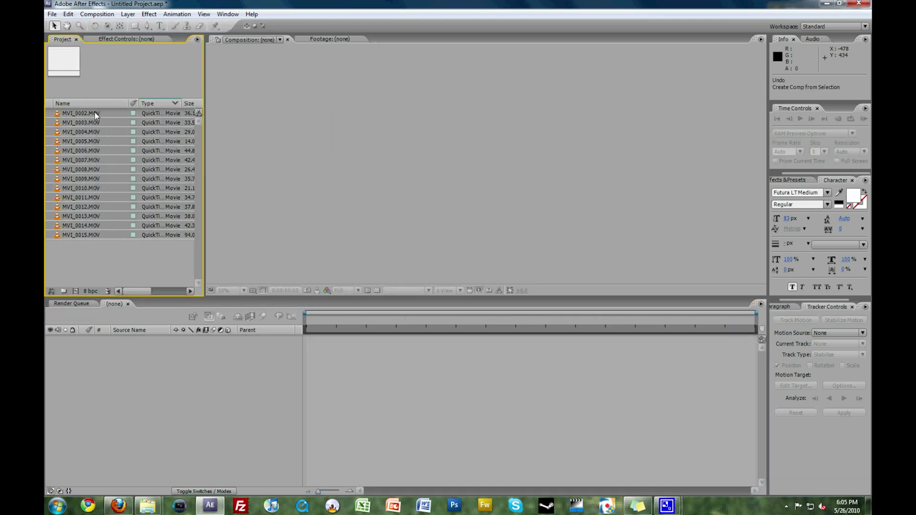
{"action": "left_click", "coordinate": [110, 18]}
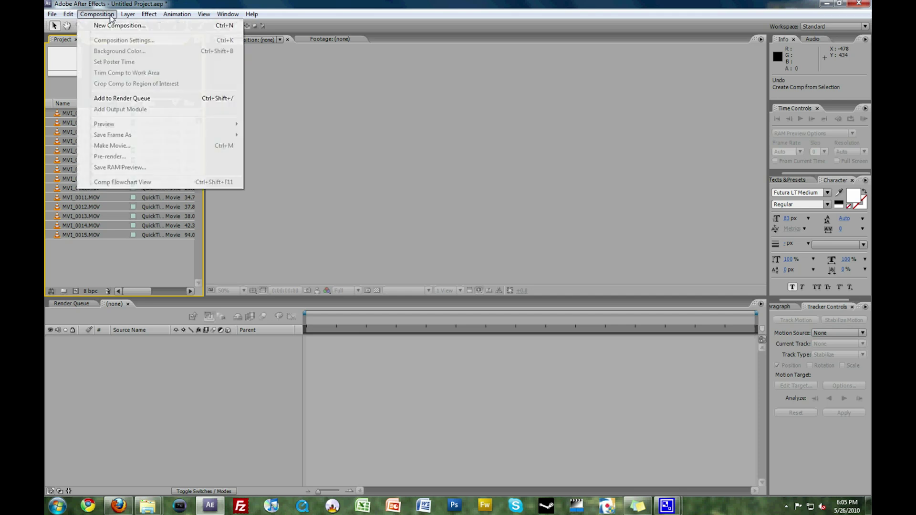
Step: Queue compositions of all fourteen clips, MVI_0002 to MVI_0015, in the Render Queue
{"action": "left_click", "coordinate": [127, 99]}
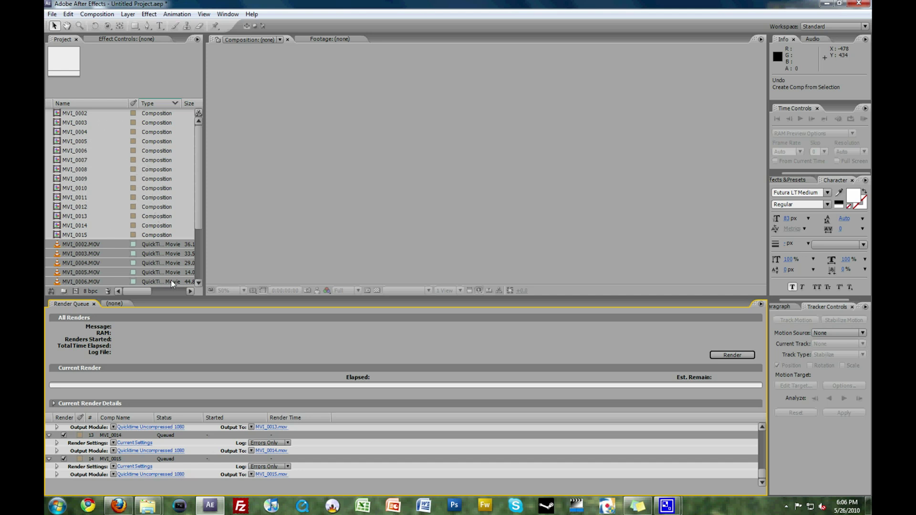
{"action": "scroll", "coordinate": [350, 457], "scroll_direction": "up", "scroll_amount": 10}
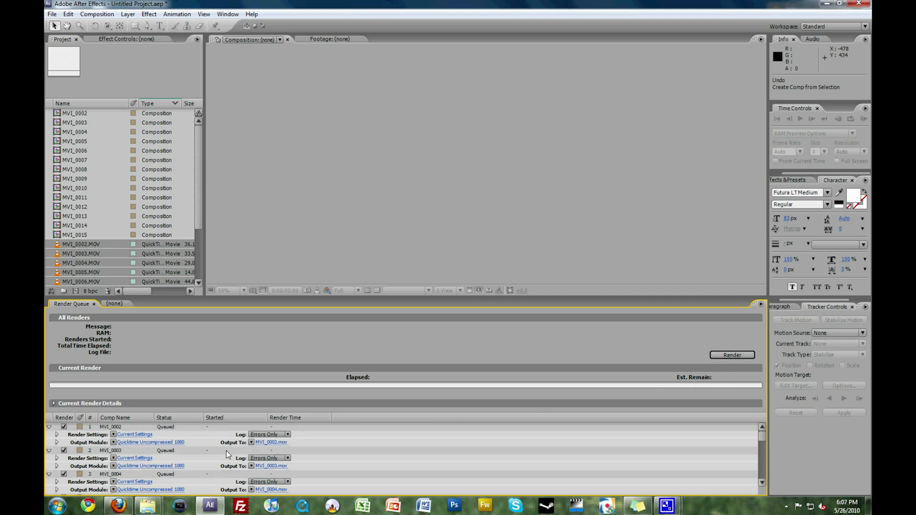
{"action": "left_click", "coordinate": [167, 443]}
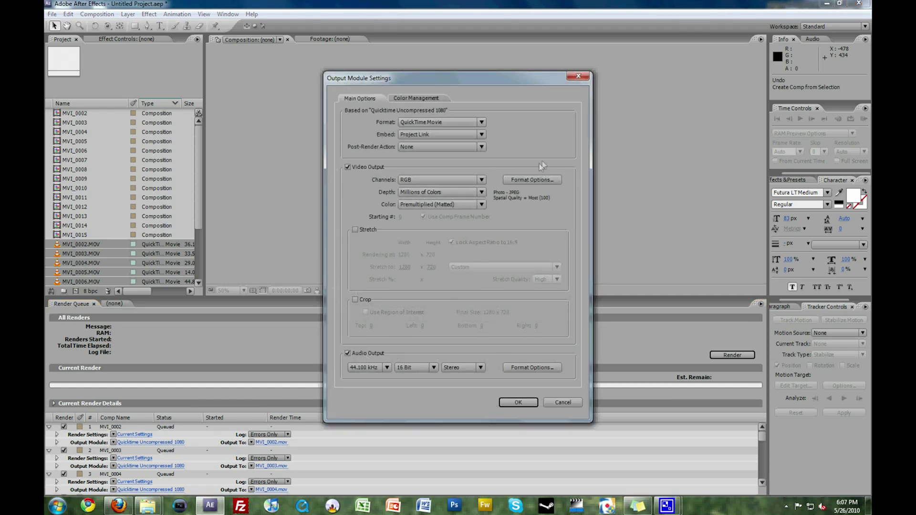
Step: Set the first render's QuickTime video compression to Photo - JPEG and check its output destination
{"action": "left_click", "coordinate": [532, 180]}
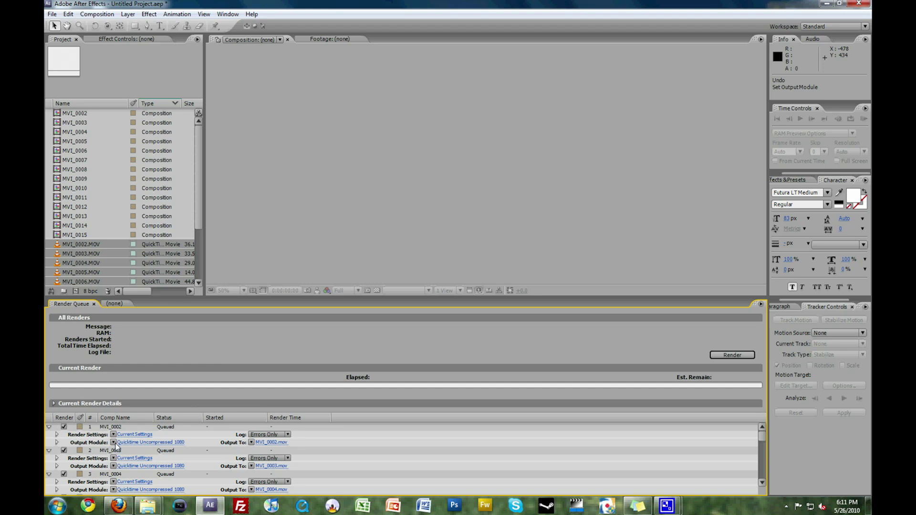
{"action": "left_click", "coordinate": [113, 443]}
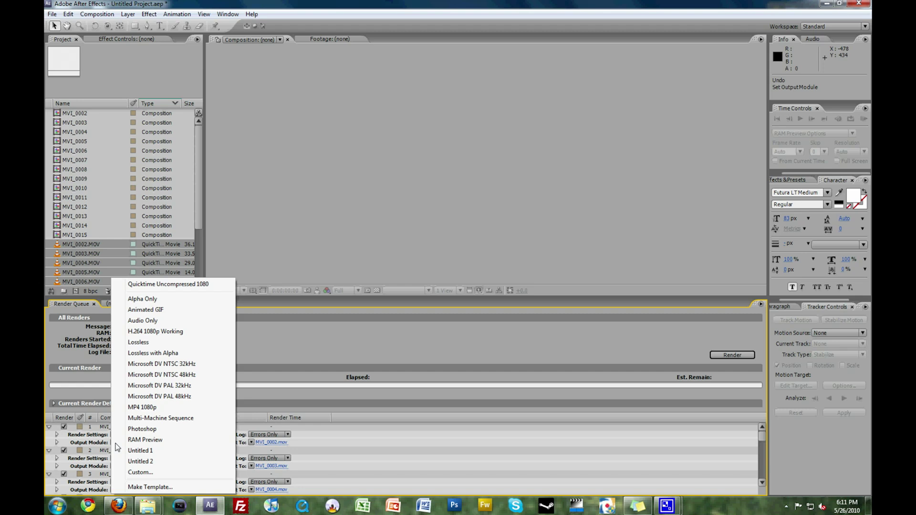
{"action": "left_click", "coordinate": [369, 444]}
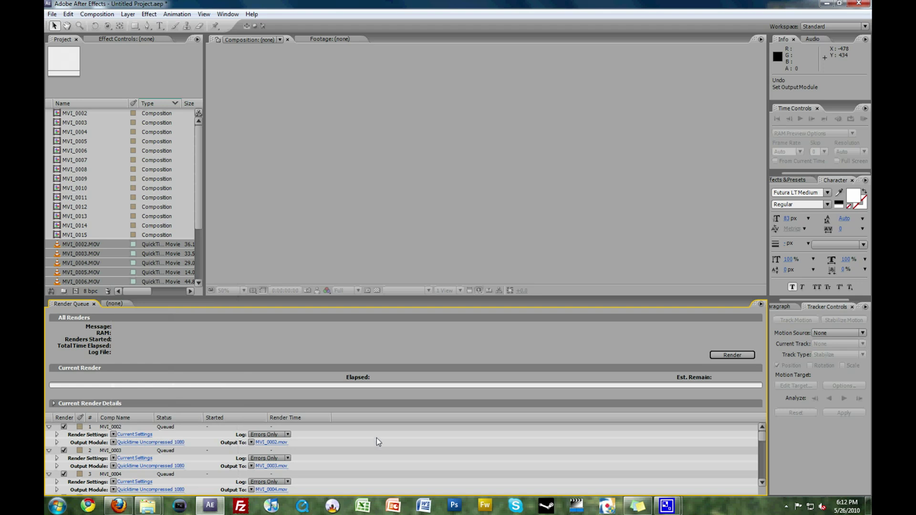
{"action": "left_click", "coordinate": [284, 443]}
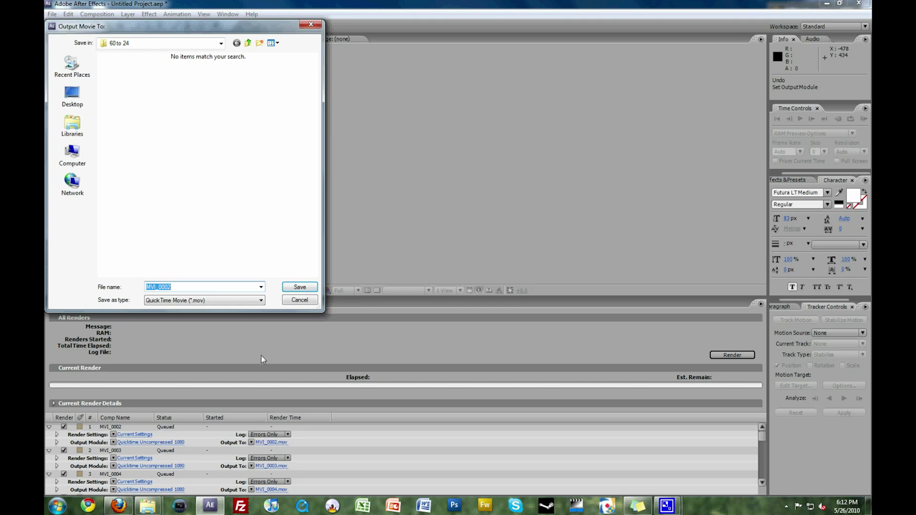
{"action": "left_click", "coordinate": [300, 300]}
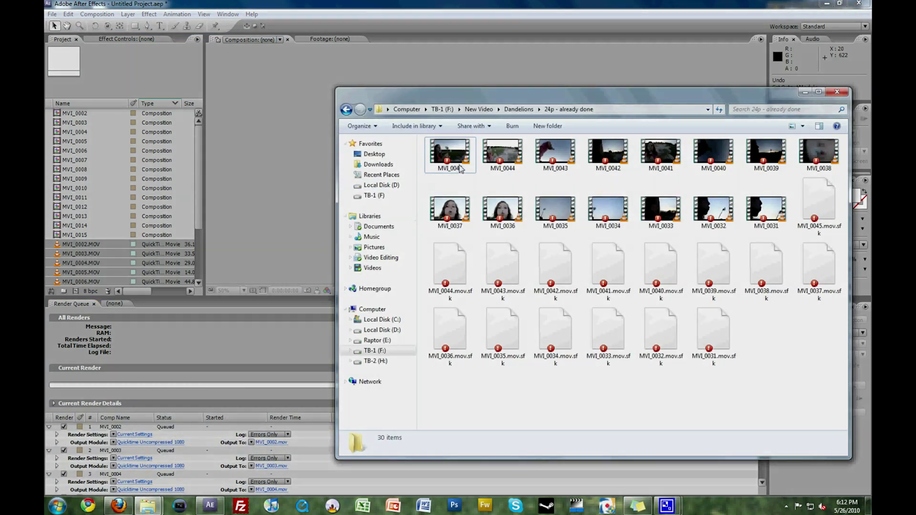
Step: Inspect the already-converted clip MVI_0045 in the '24p - already done' folder
{"action": "right_click", "coordinate": [460, 161]}
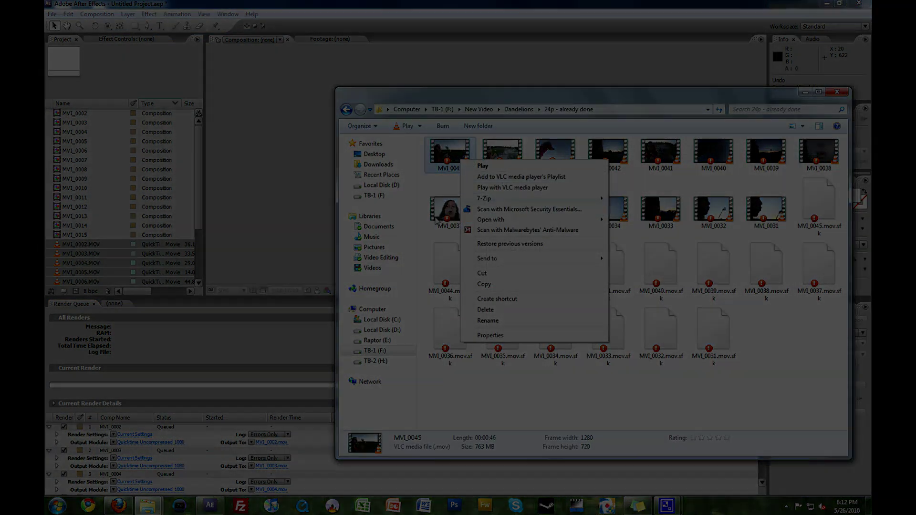